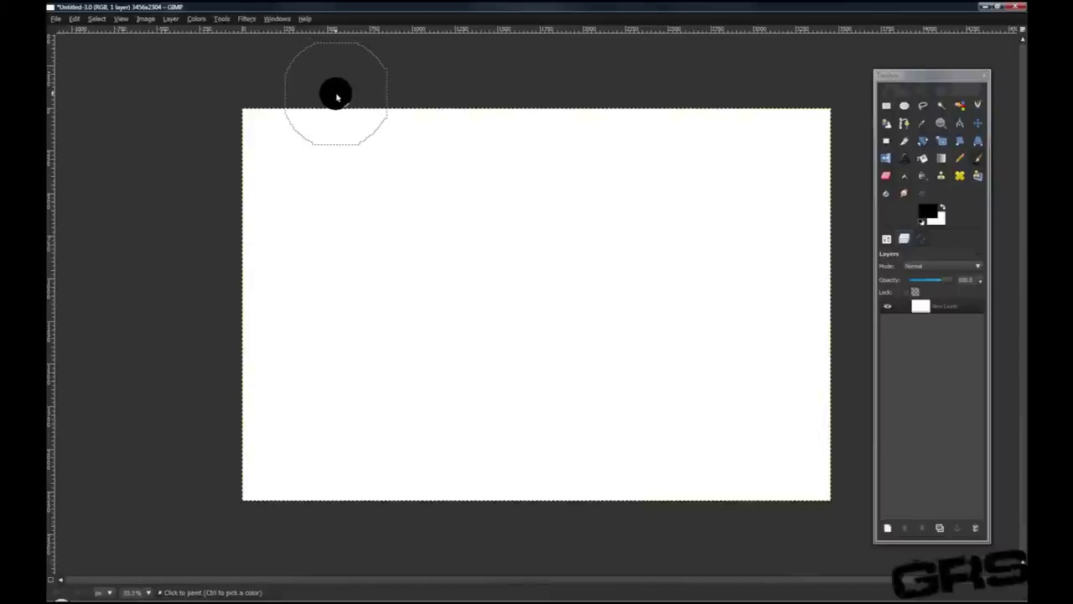
- Add a new layer with transparent fill
{"action": "left_click", "coordinate": [58, 20]}
{"action": "left_click", "coordinate": [57, 20]}
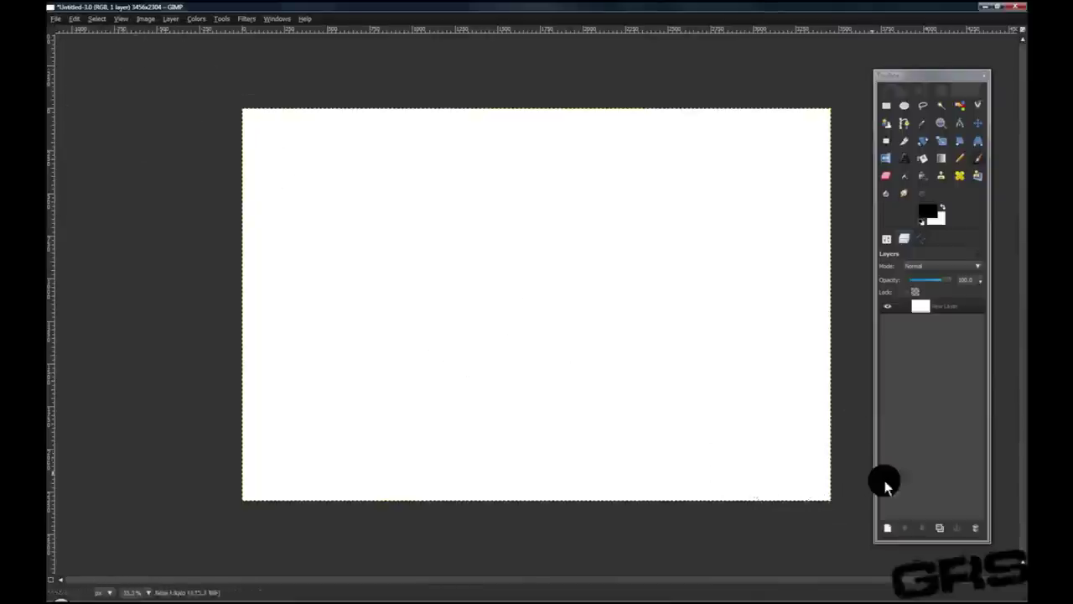
{"action": "left_click", "coordinate": [890, 530]}
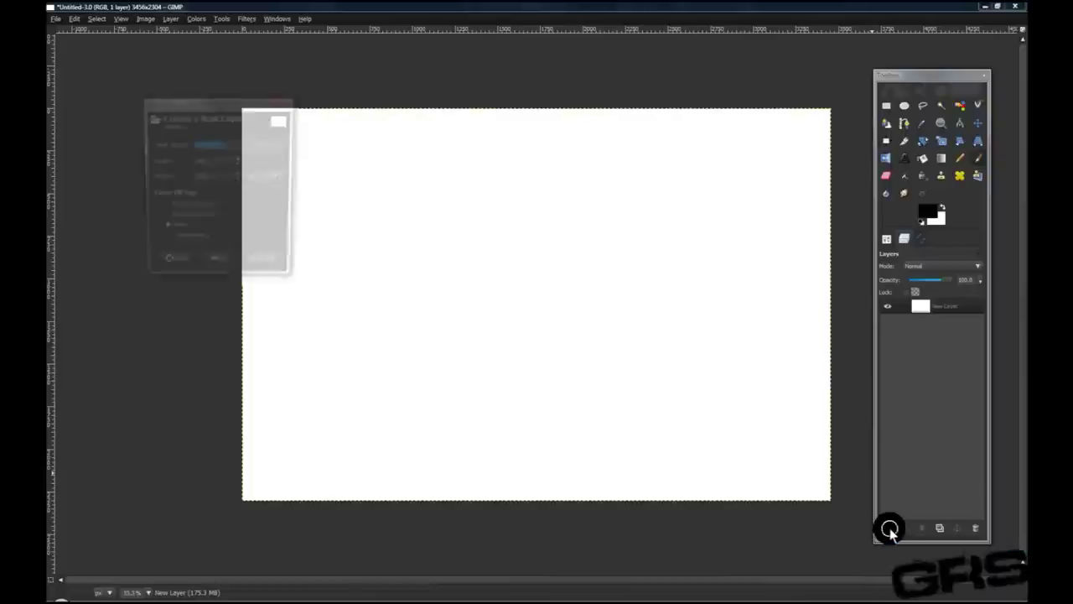
{"action": "left_click", "coordinate": [200, 241]}
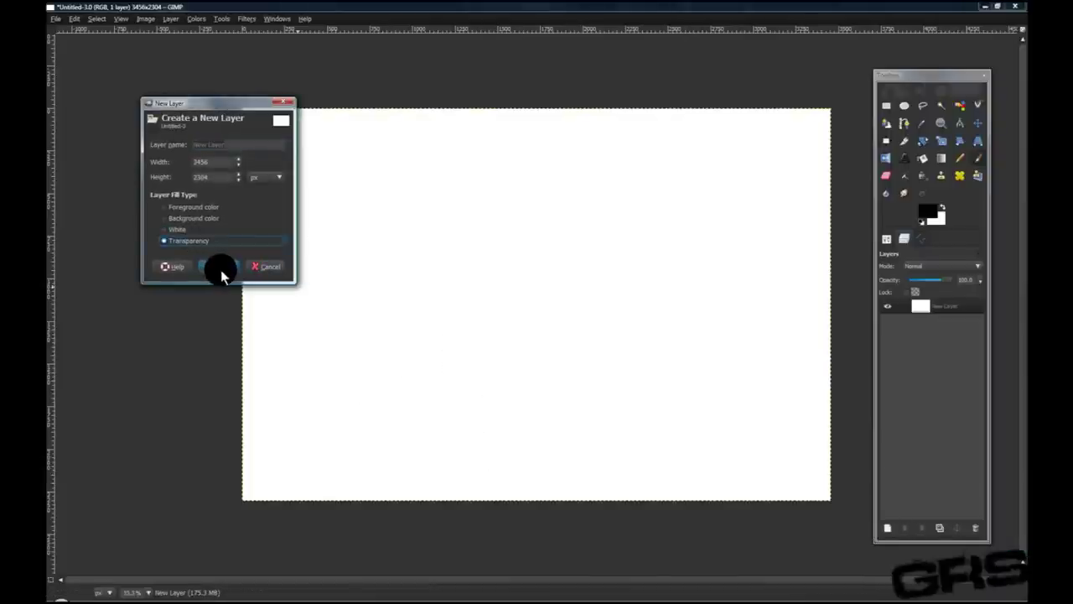
{"action": "left_click", "coordinate": [220, 268]}
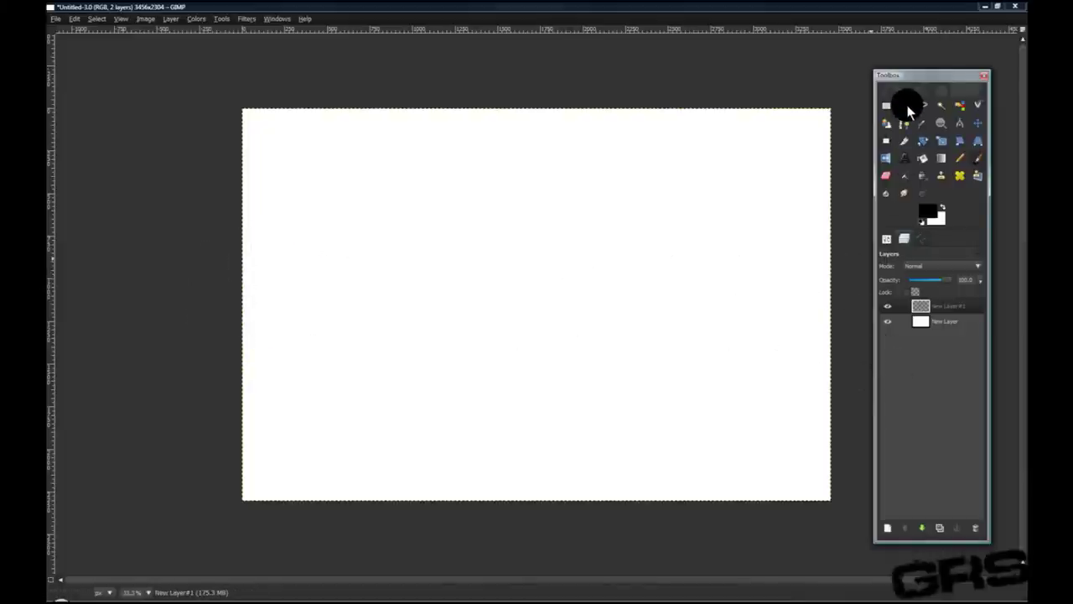
- Fill a circular selection over the top-right corner with black, then deselect
{"action": "left_click", "coordinate": [905, 105]}
{"action": "left_click_drag", "start_coordinate": [650, 52], "coordinate": [864, 244]}
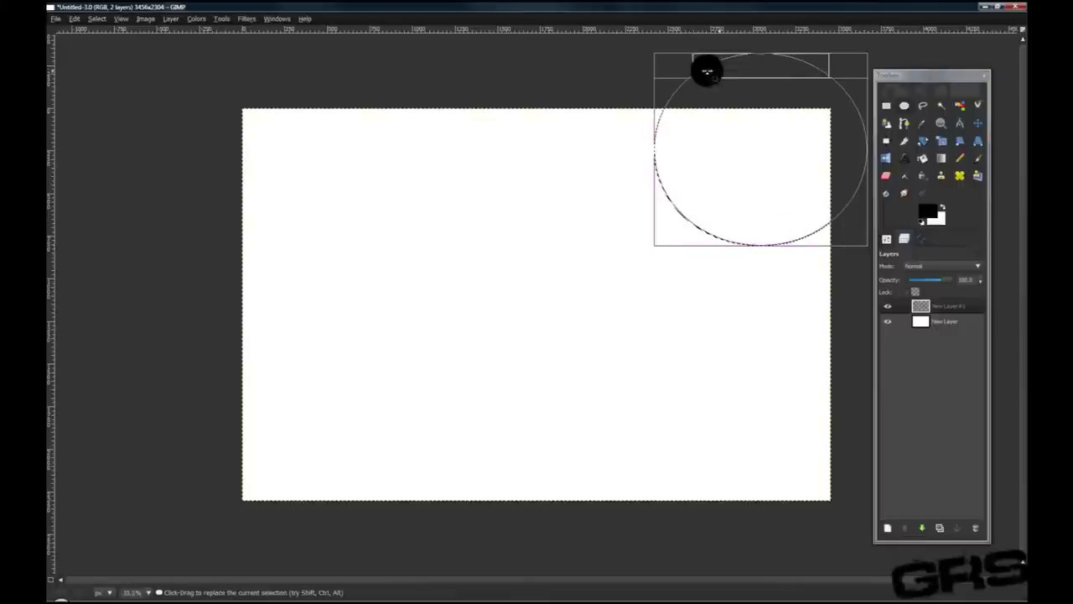
{"action": "left_click", "coordinate": [743, 165]}
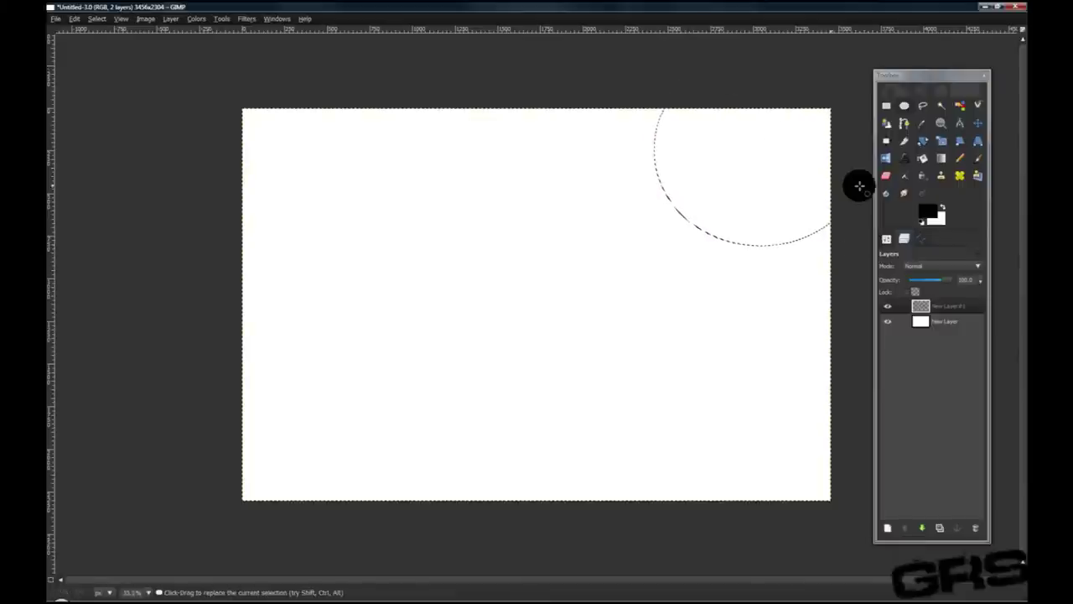
{"action": "left_click", "coordinate": [922, 159]}
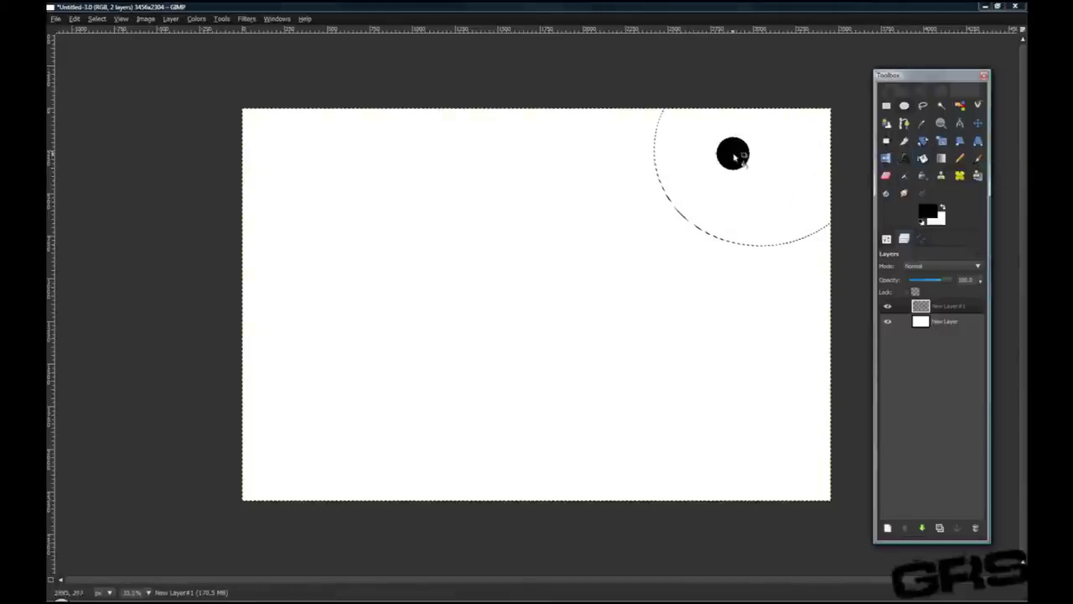
{"action": "left_click", "coordinate": [737, 152]}
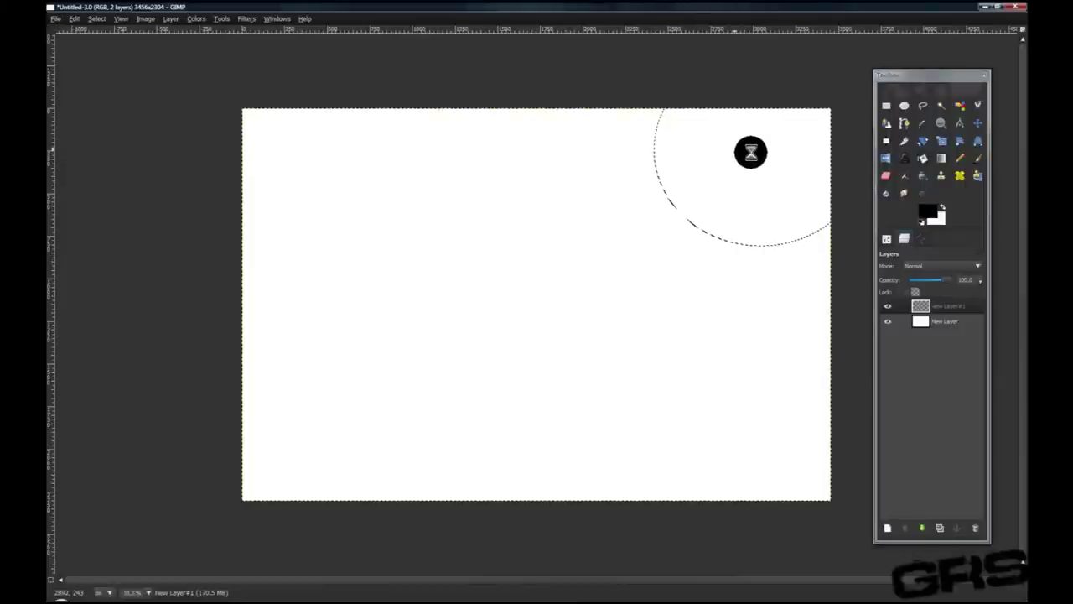
{"action": "left_click", "coordinate": [97, 19]}
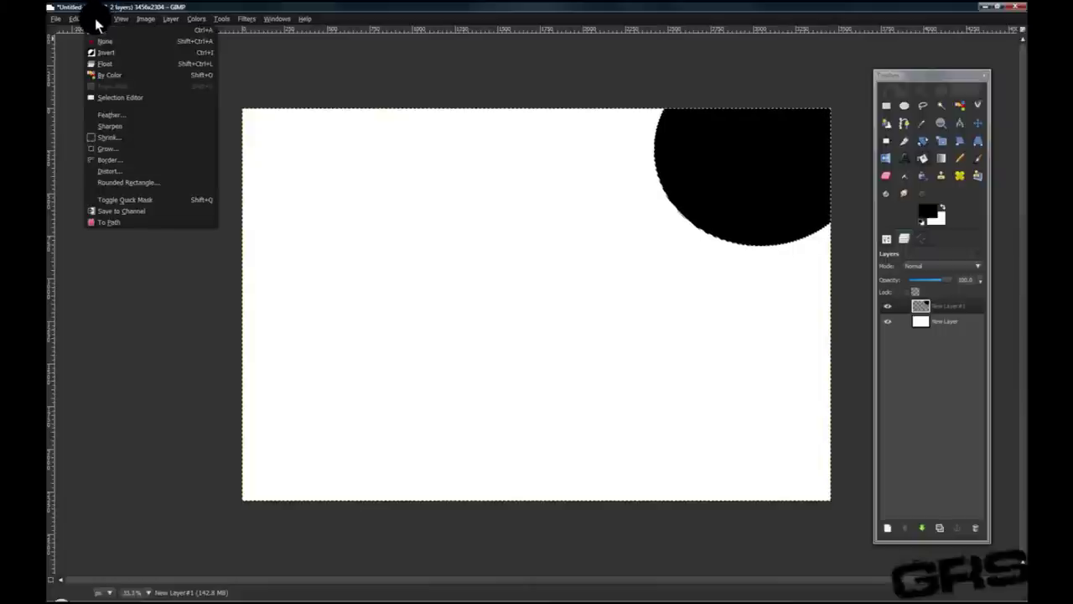
{"action": "left_click", "coordinate": [107, 41]}
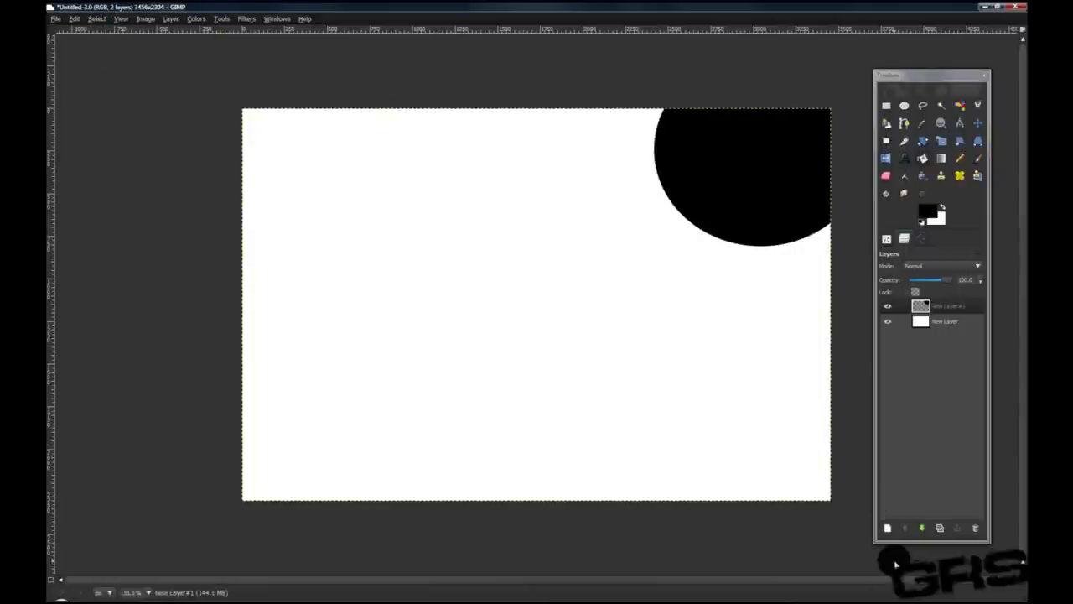
- Add a second transparent layer, fill a large circle at the bottom-left black, then deselect
{"action": "left_click", "coordinate": [888, 529]}
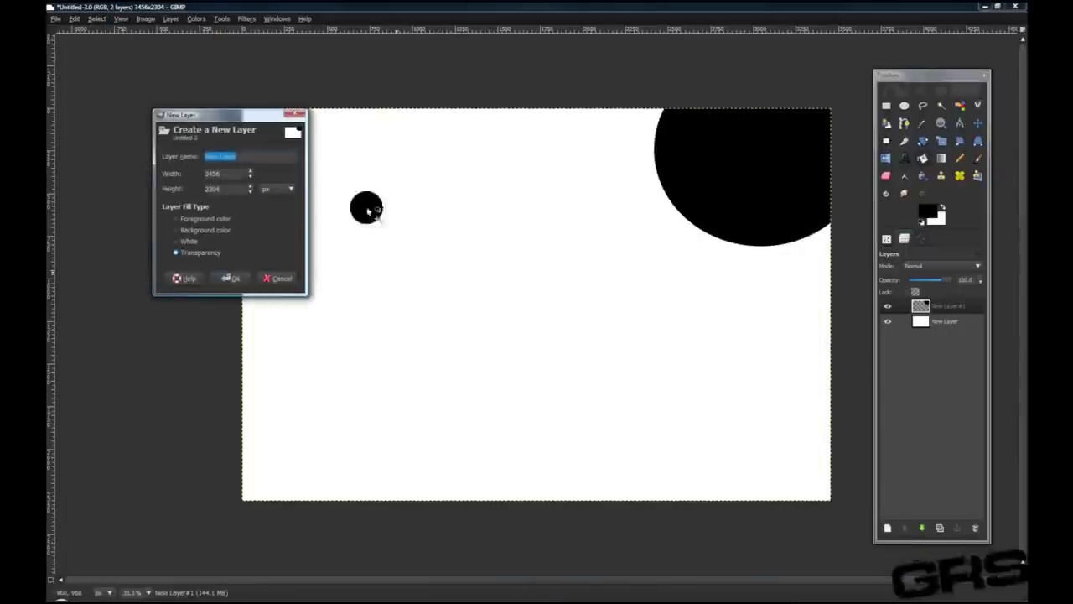
{"action": "left_click", "coordinate": [231, 278]}
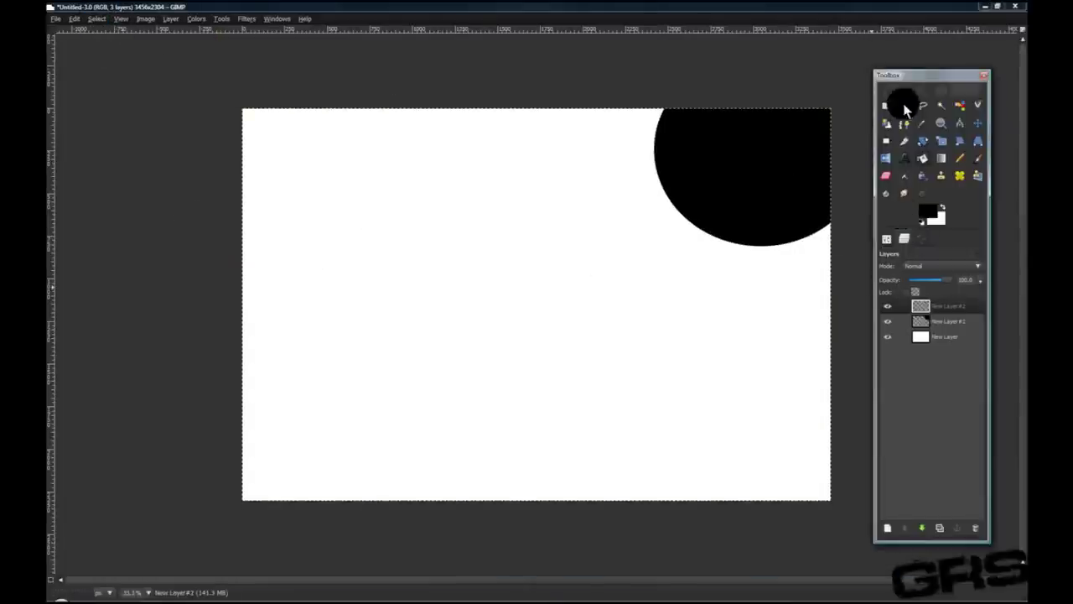
{"action": "left_click", "coordinate": [904, 106]}
{"action": "left_click_drag", "start_coordinate": [166, 275], "coordinate": [422, 527]}
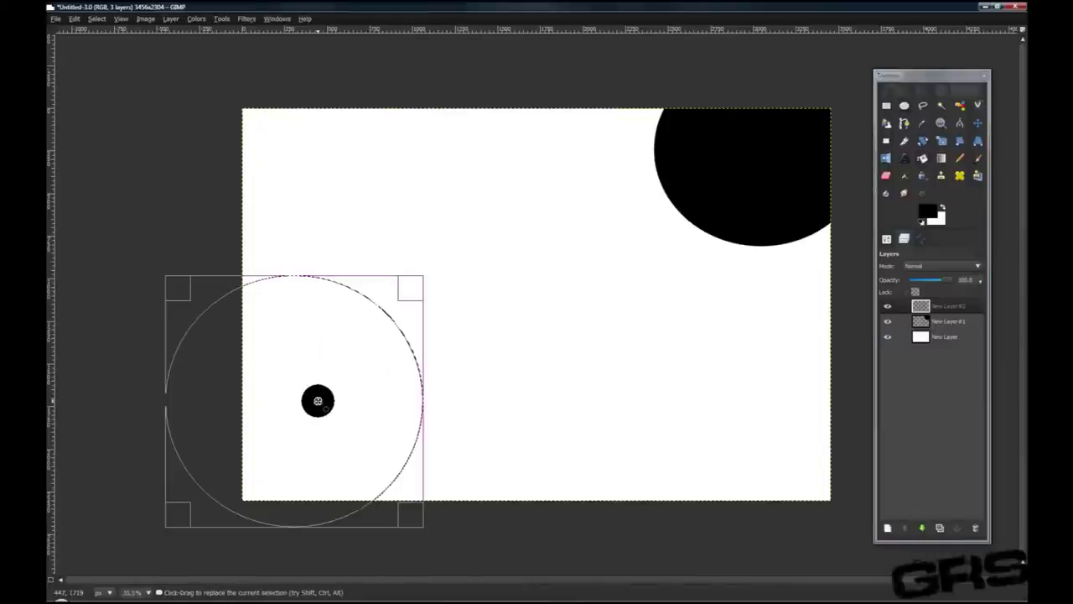
{"action": "left_click", "coordinate": [389, 396]}
{"action": "left_click", "coordinate": [923, 158]}
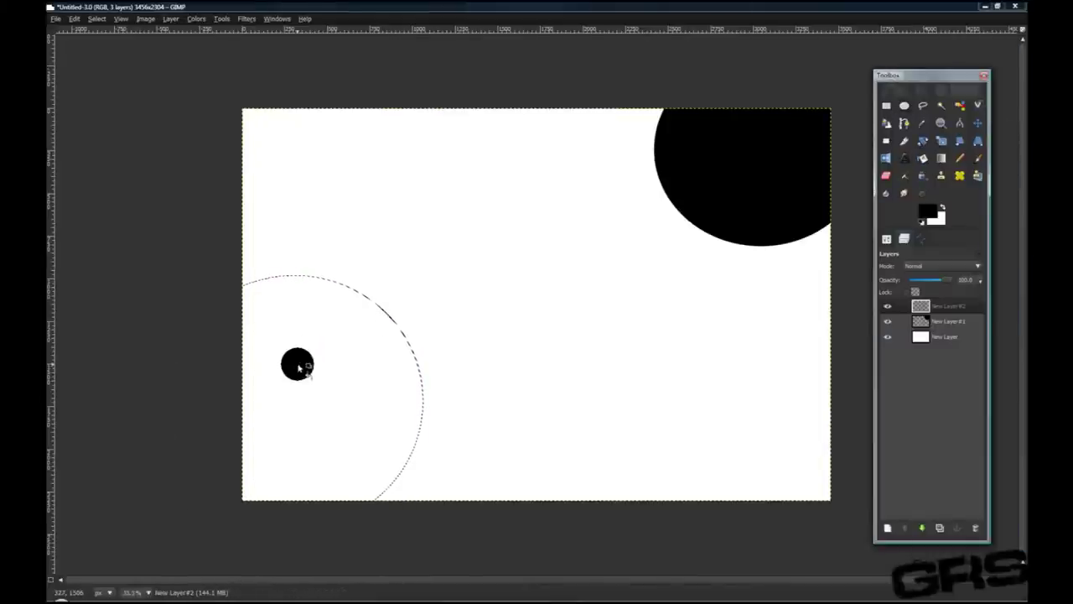
{"action": "left_click", "coordinate": [306, 358]}
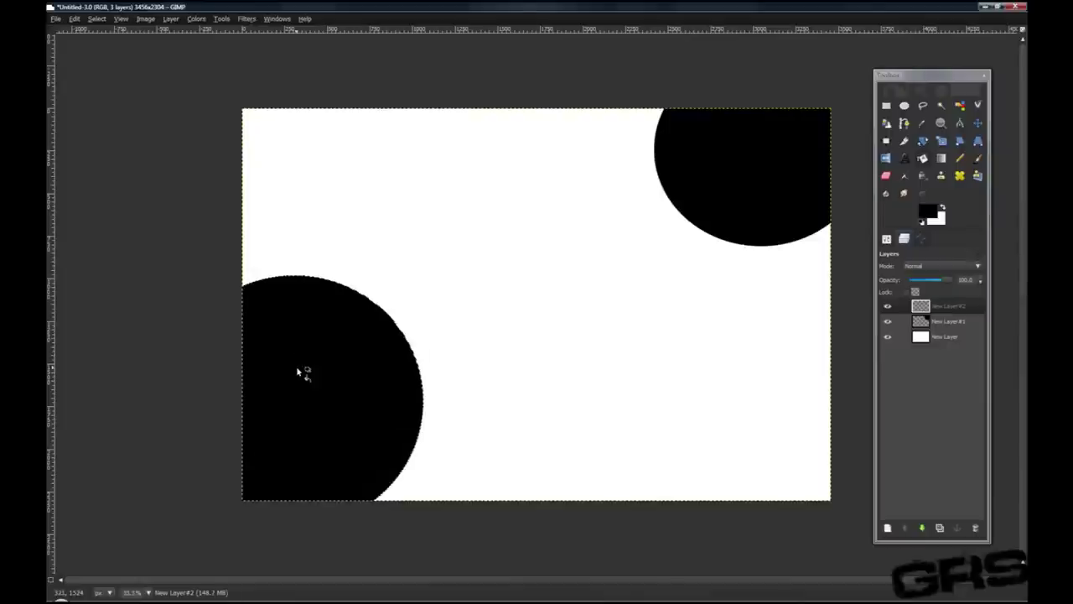
{"action": "left_click", "coordinate": [99, 19]}
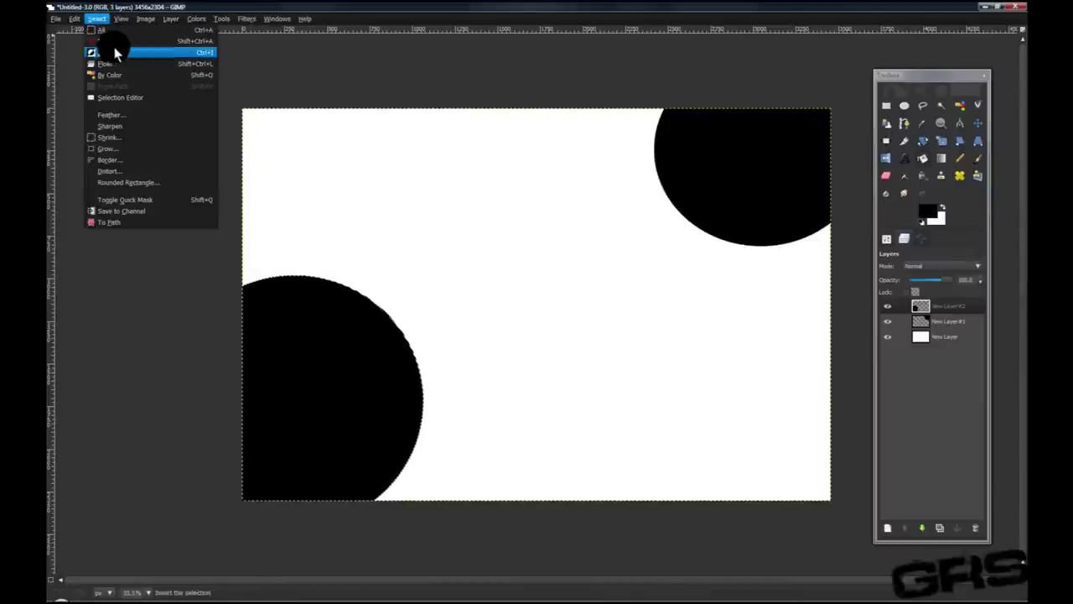
{"action": "left_click", "coordinate": [94, 48]}
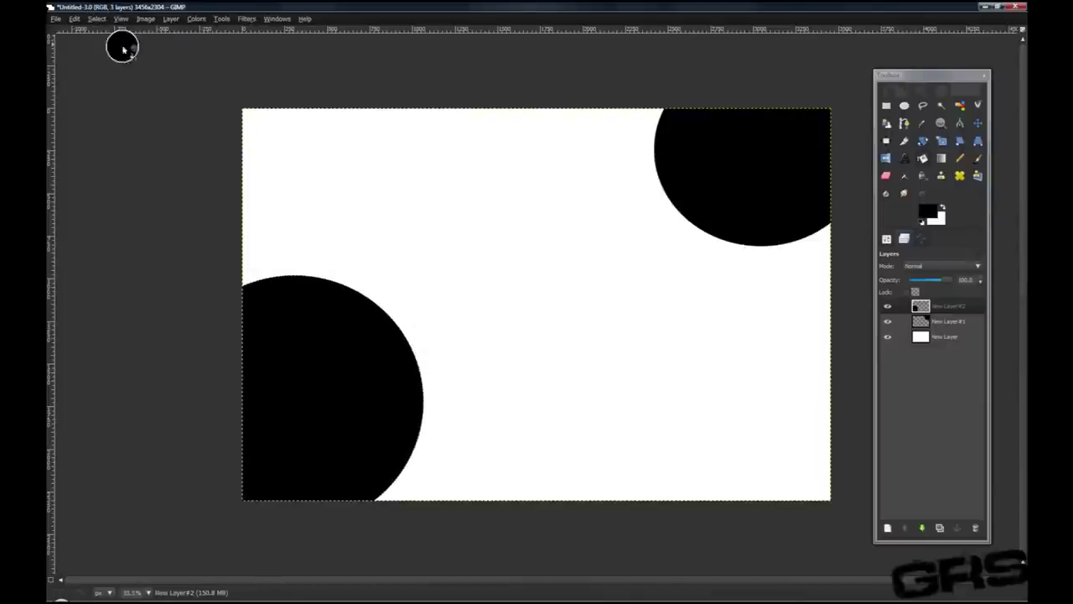
- Select the background layer and set the Paintbrush to use colour from gradient
{"action": "left_click", "coordinate": [938, 335]}
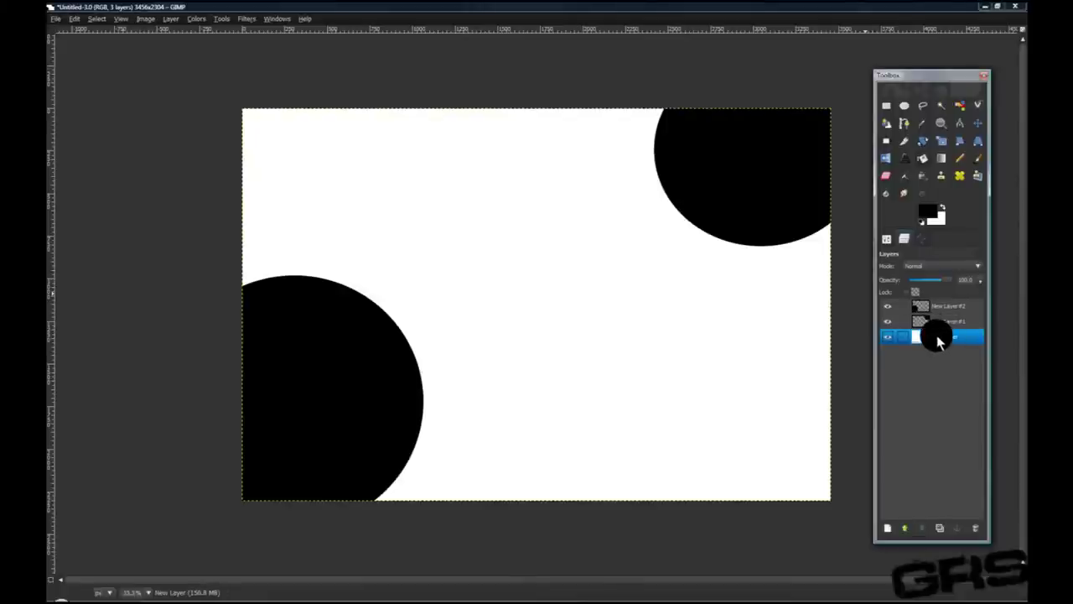
{"action": "left_click", "coordinate": [978, 158]}
{"action": "left_click", "coordinate": [886, 241]}
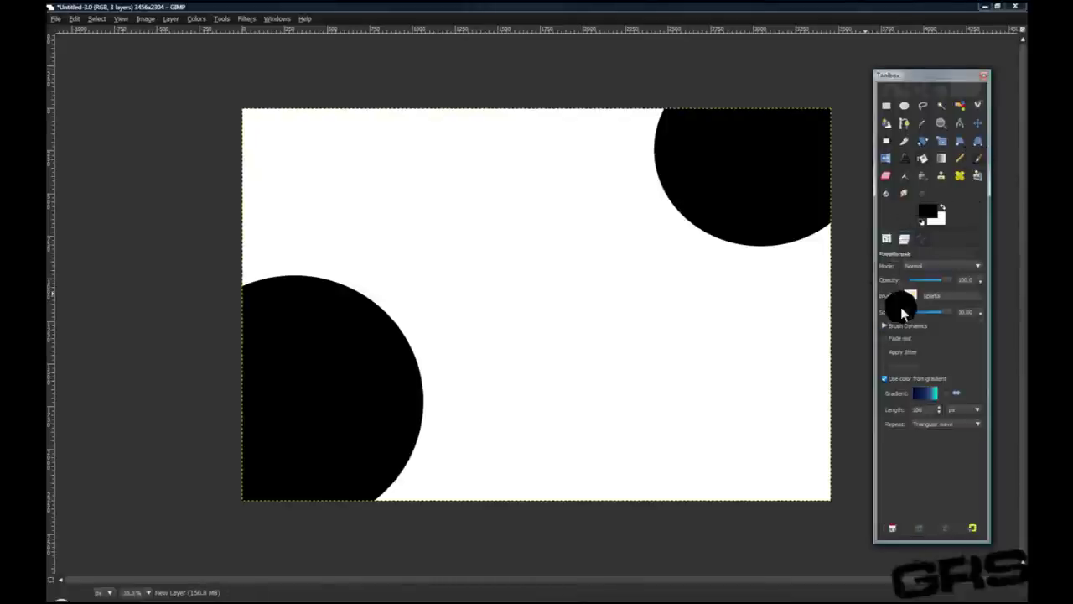
{"action": "left_click", "coordinate": [921, 379]}
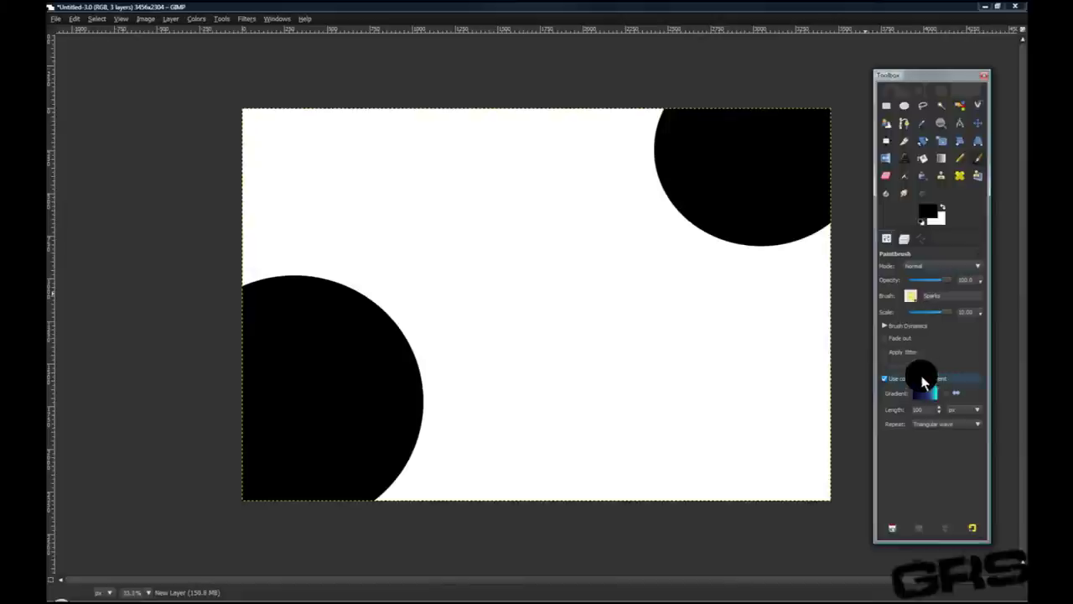
- Choose the Sparks brush and the Deep Sea gradient for the Paintbrush
{"action": "left_click", "coordinate": [916, 298]}
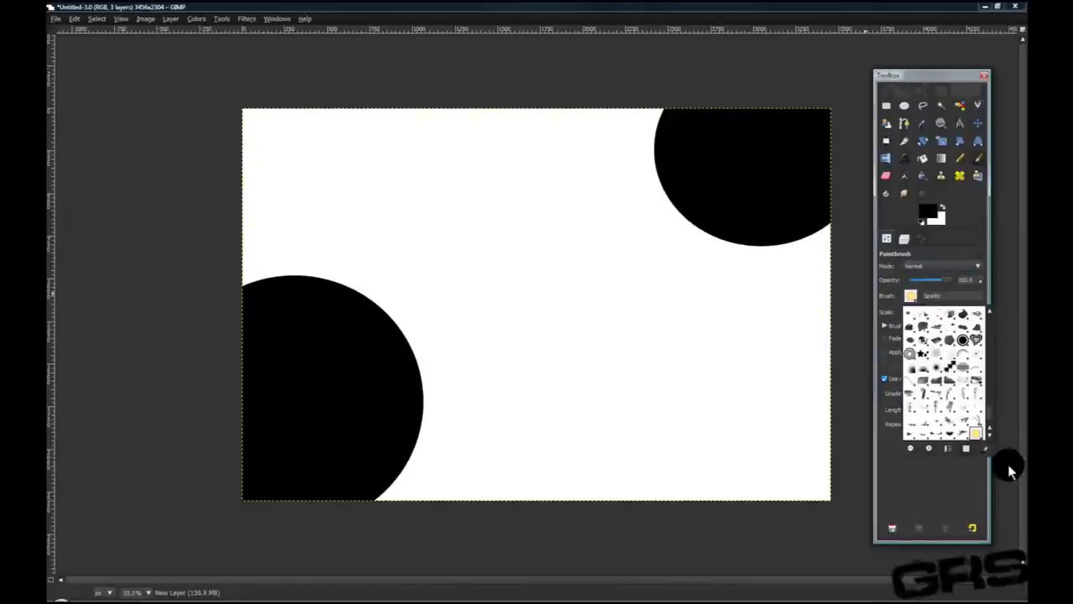
{"action": "scroll", "coordinate": [978, 428], "scroll_direction": "down", "scroll_amount": 1}
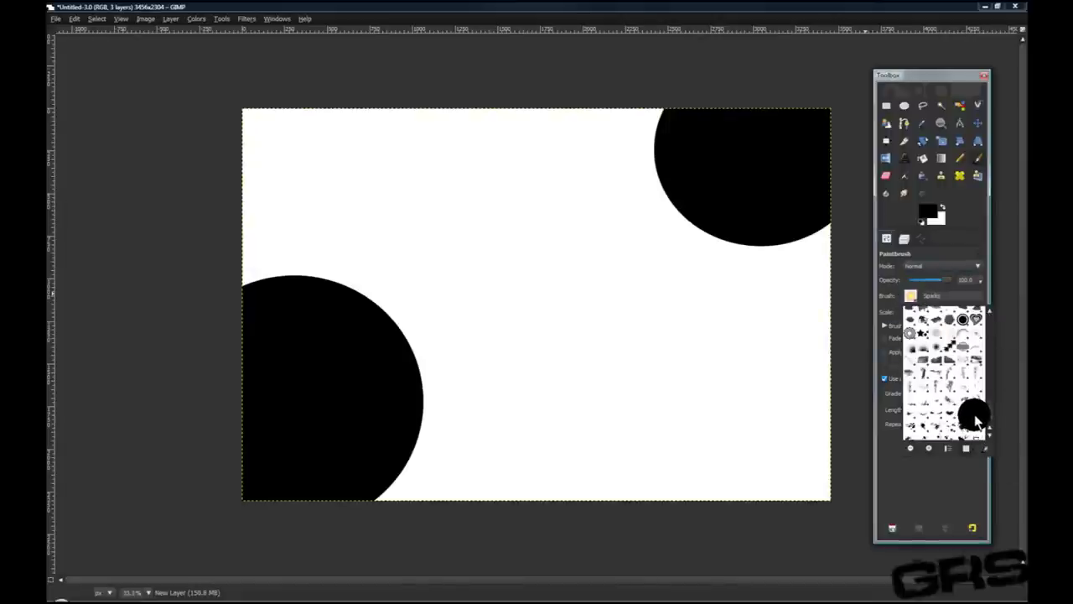
{"action": "left_click", "coordinate": [911, 300]}
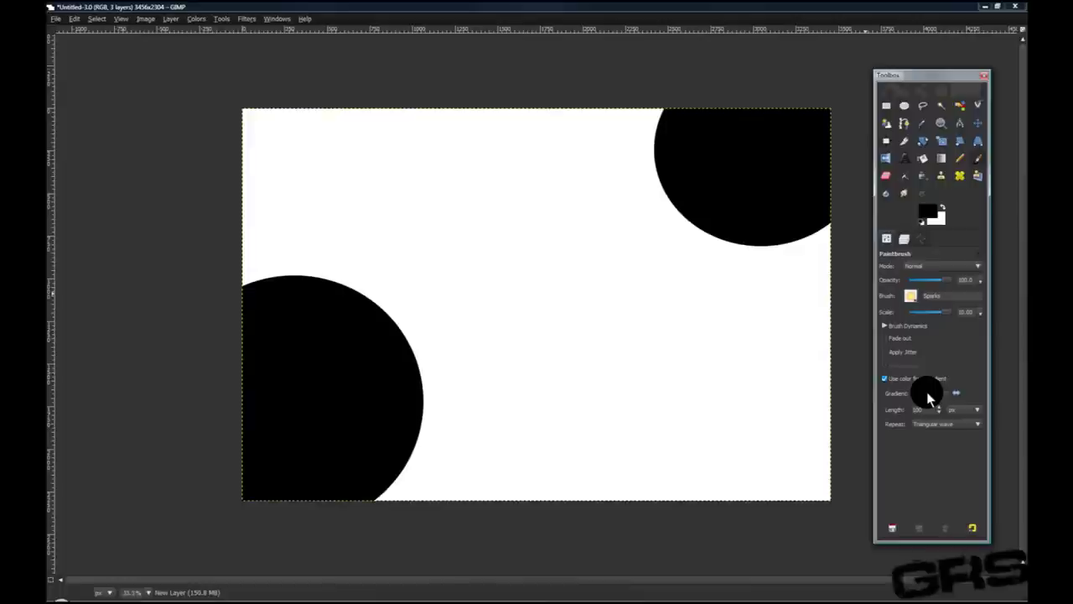
{"action": "left_click", "coordinate": [927, 392]}
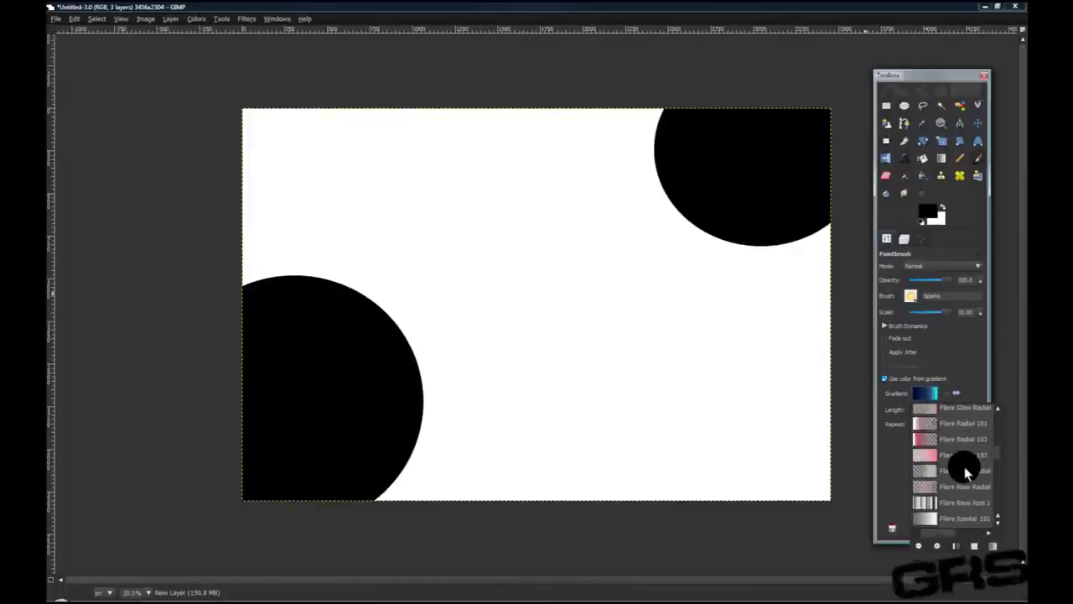
{"action": "scroll", "coordinate": [956, 457], "scroll_direction": "up", "scroll_amount": 3}
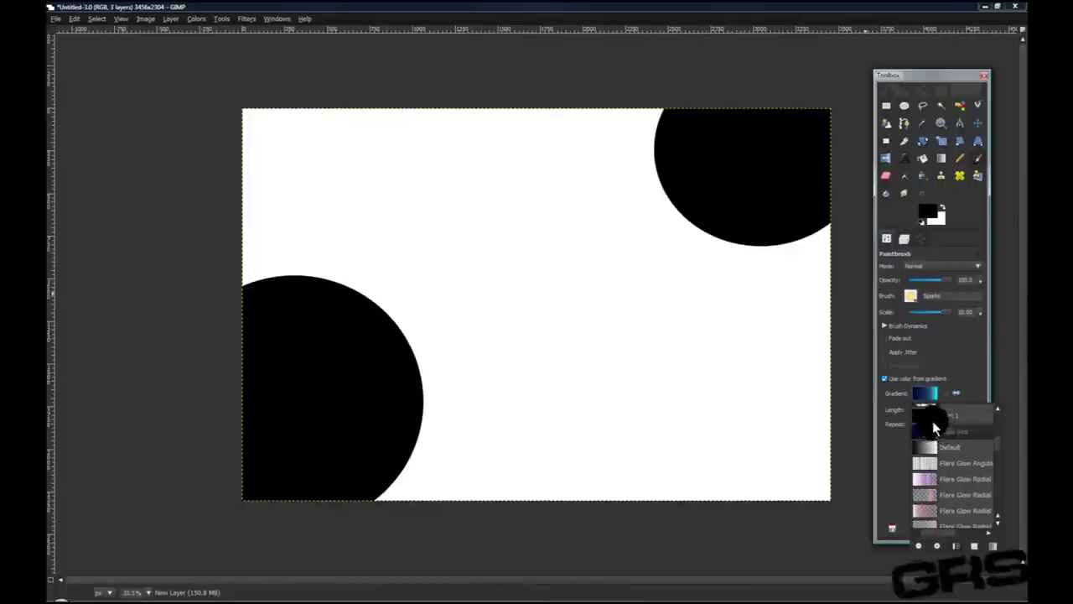
{"action": "left_click", "coordinate": [943, 383]}
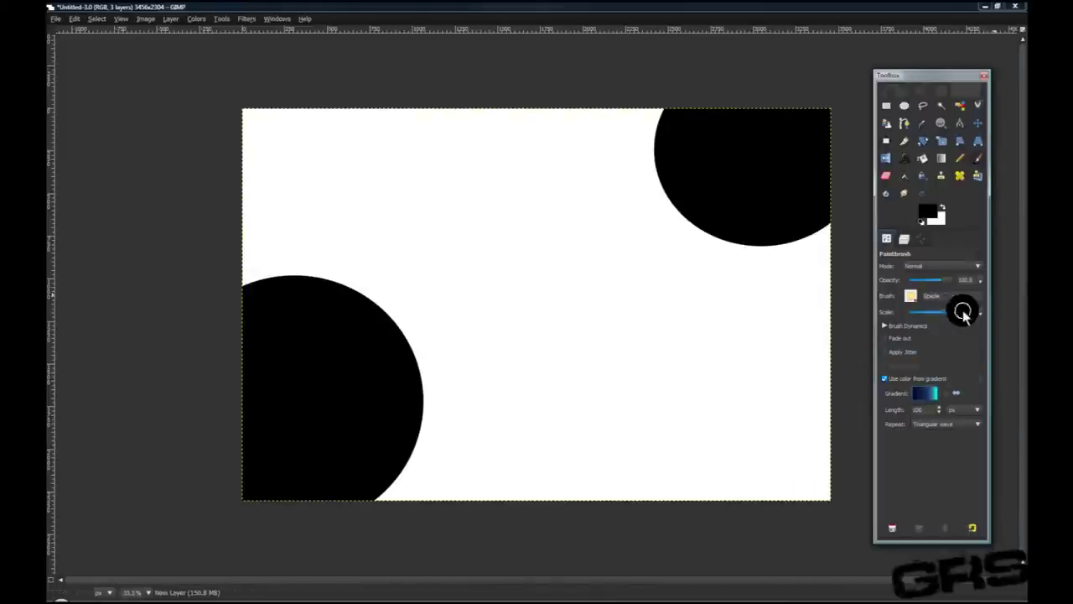
- Paint one long stroke of blue-cyan sparks across the background around the circles
{"action": "mouse_move", "coordinate": [326, 160]}
{"action": "left_mouse_down"}
{"action": "mouse_move", "coordinate": [462, 293]}
{"action": "mouse_move", "coordinate": [475, 472]}
{"action": "mouse_move", "coordinate": [551, 528]}
{"action": "mouse_move", "coordinate": [549, 340]}
{"action": "mouse_move", "coordinate": [500, 106]}
{"action": "mouse_move", "coordinate": [780, 460]}
{"action": "mouse_move", "coordinate": [793, 395]}
{"action": "mouse_move", "coordinate": [779, 302]}
{"action": "mouse_move", "coordinate": [790, 238]}
{"action": "left_mouse_up"}
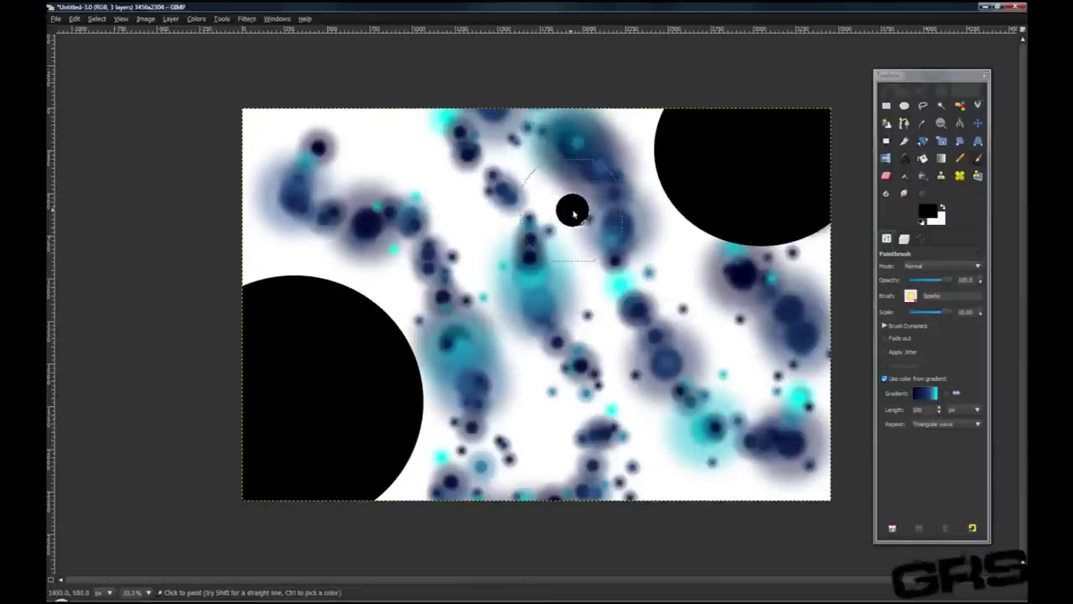
{"action": "left_click", "coordinate": [904, 239]}
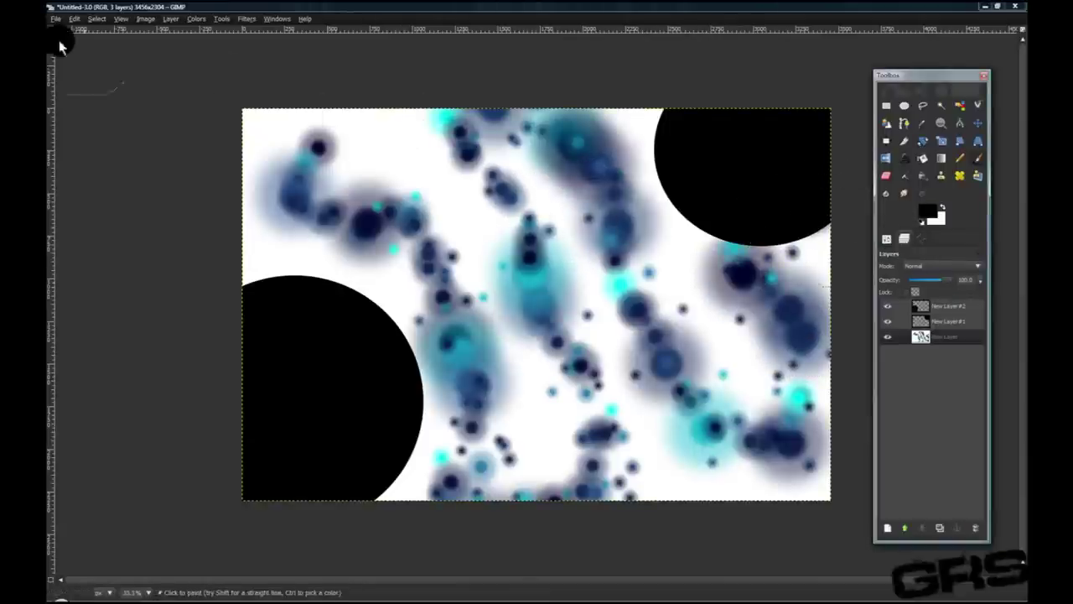
- Apply a Gaussian Blur of about 103 px radius to the spark strokes
{"action": "left_click", "coordinate": [245, 19]}
{"action": "mouse_move", "coordinate": [311, 80]}
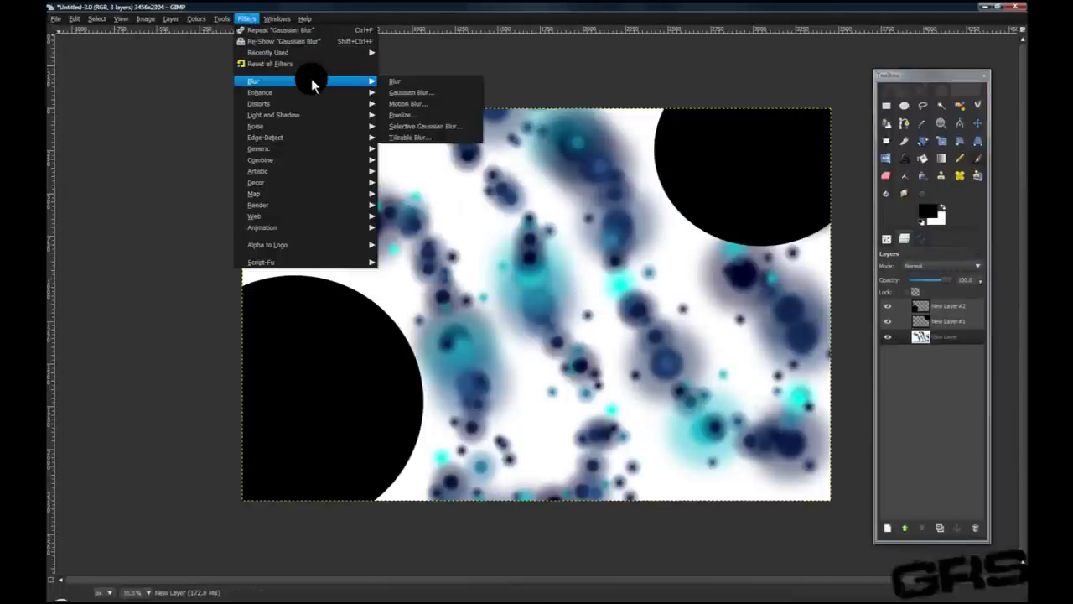
{"action": "left_click", "coordinate": [411, 92]}
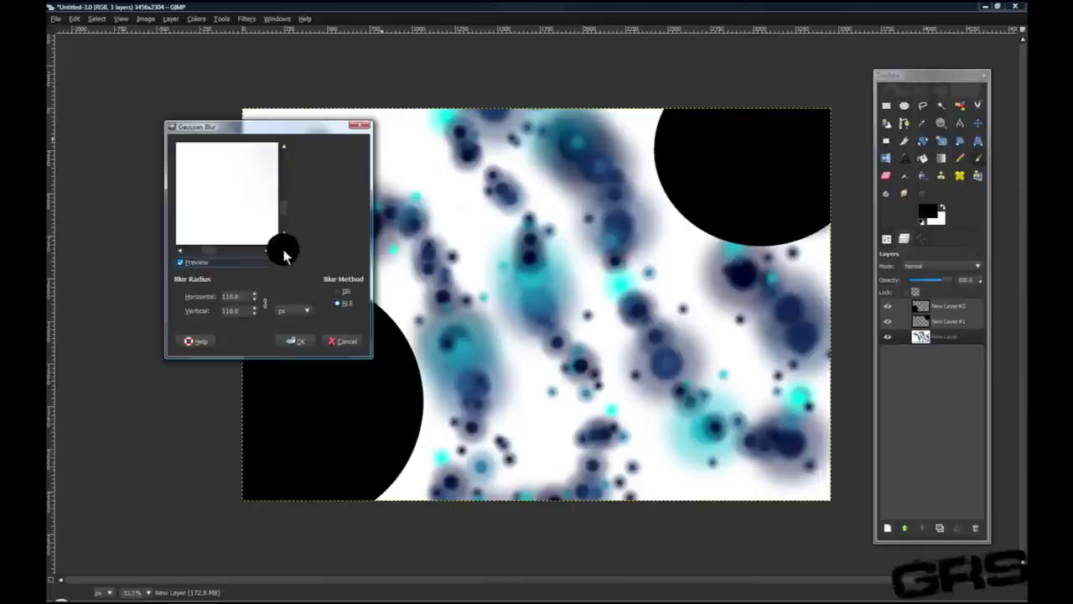
{"action": "left_click_drag", "start_coordinate": [283, 250], "coordinate": [288, 254]}
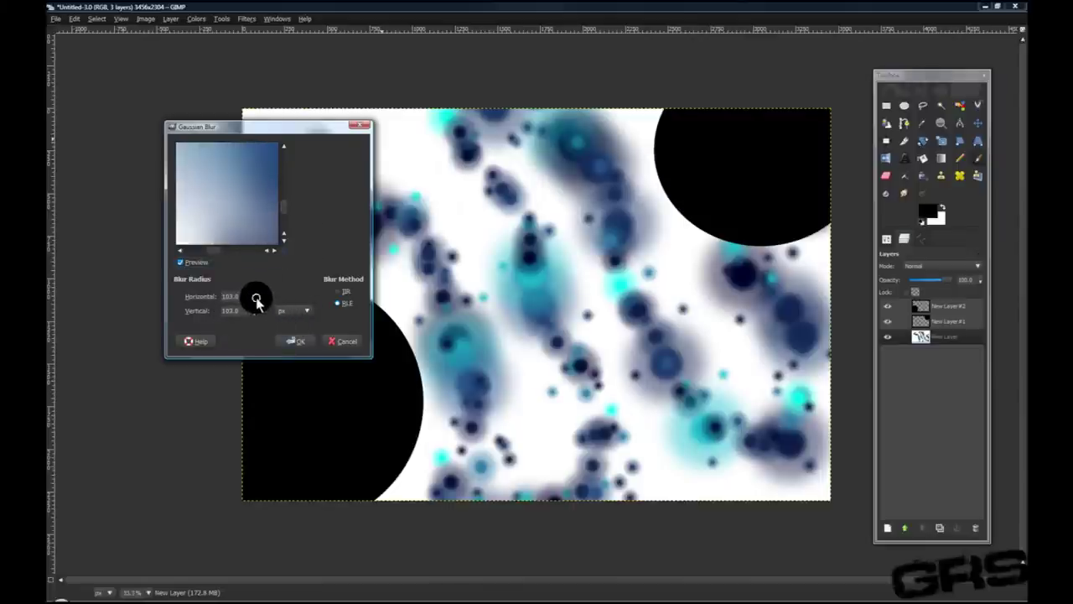
{"action": "left_click", "coordinate": [295, 341]}
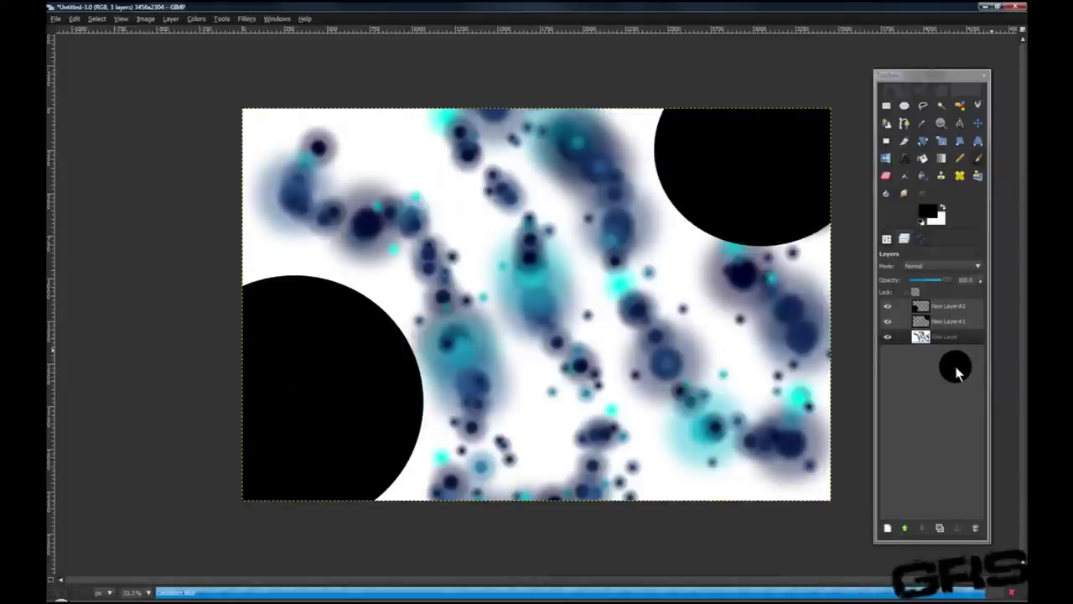
{"action": "left_click", "coordinate": [953, 335]}
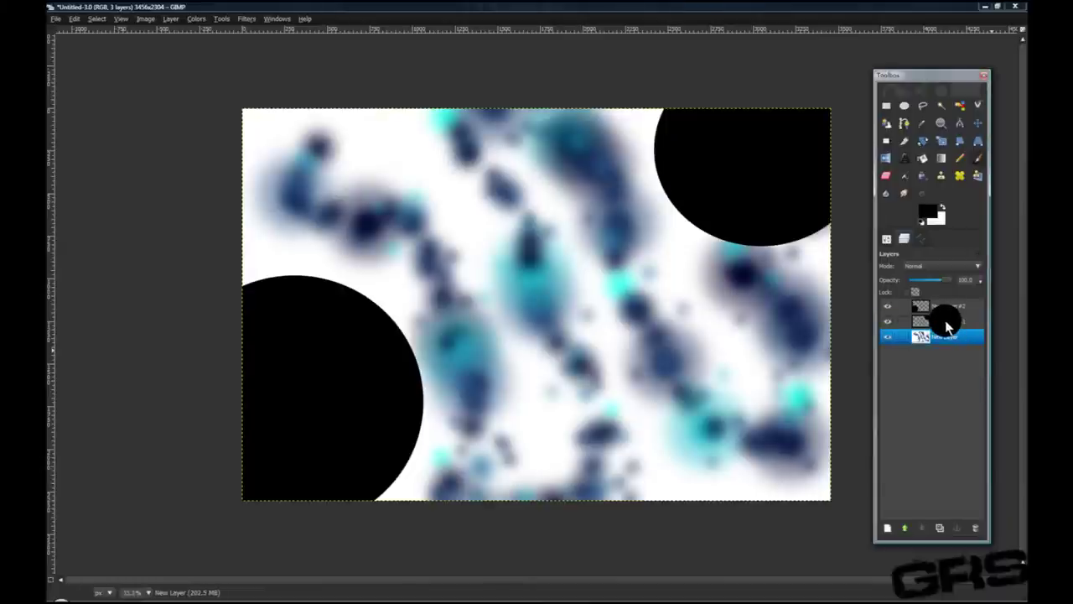
- Blur New Layer #1's top-right black circle with a Gaussian Blur of about 48 px
{"action": "left_click", "coordinate": [946, 322]}
{"action": "left_click", "coordinate": [245, 19]}
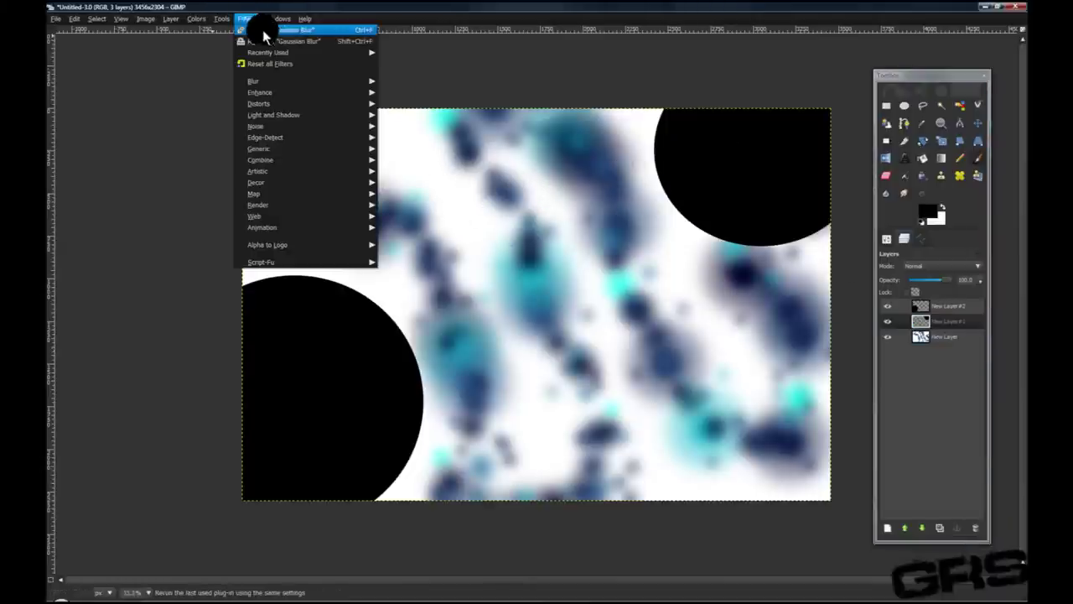
{"action": "left_click", "coordinate": [273, 36]}
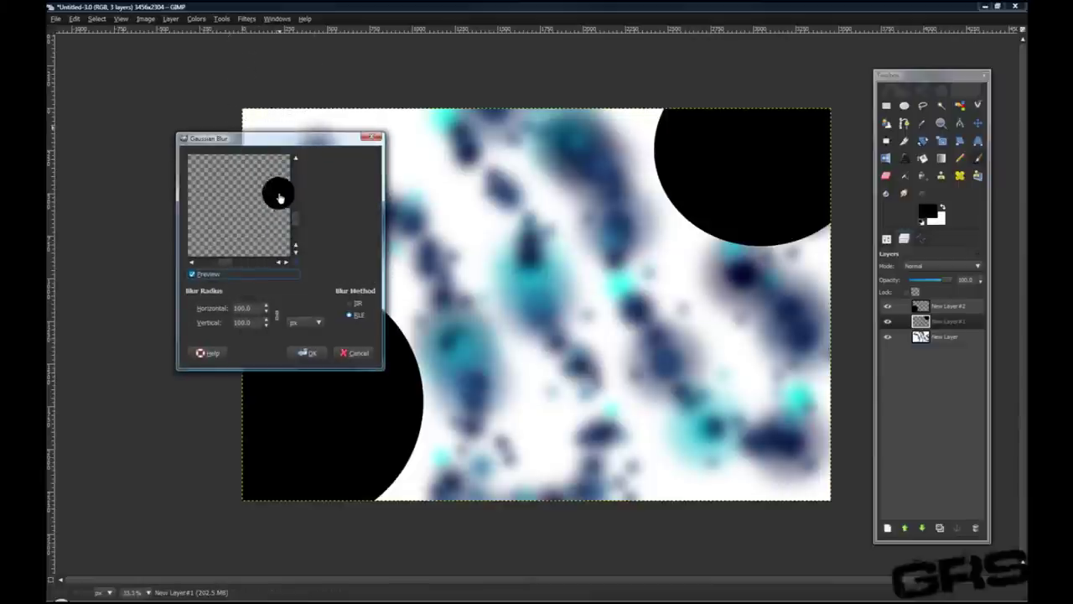
{"action": "left_click_drag", "start_coordinate": [292, 262], "coordinate": [325, 257]}
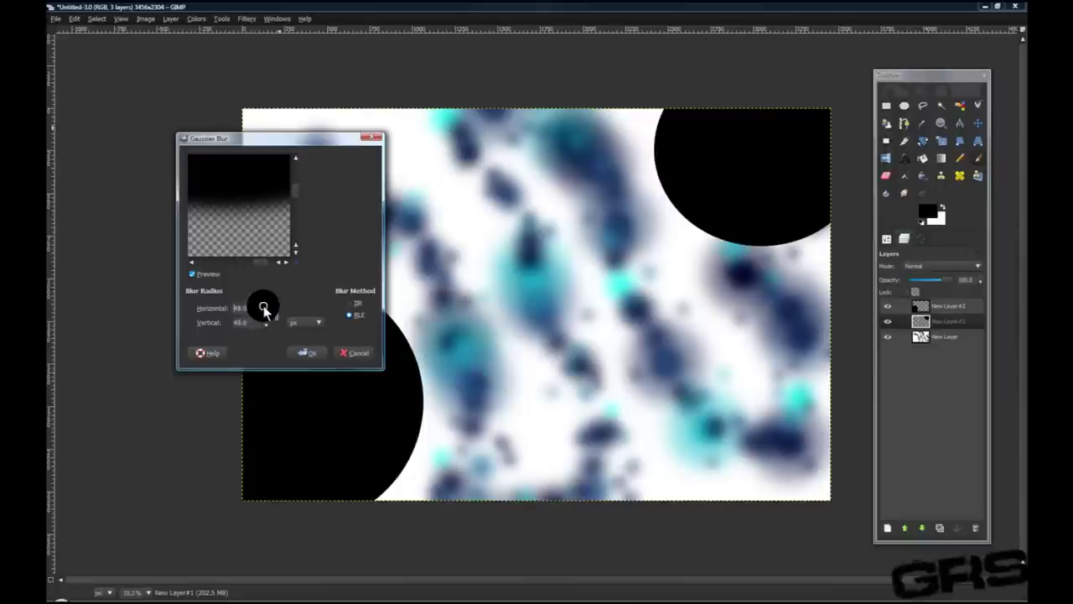
{"action": "left_click", "coordinate": [306, 351]}
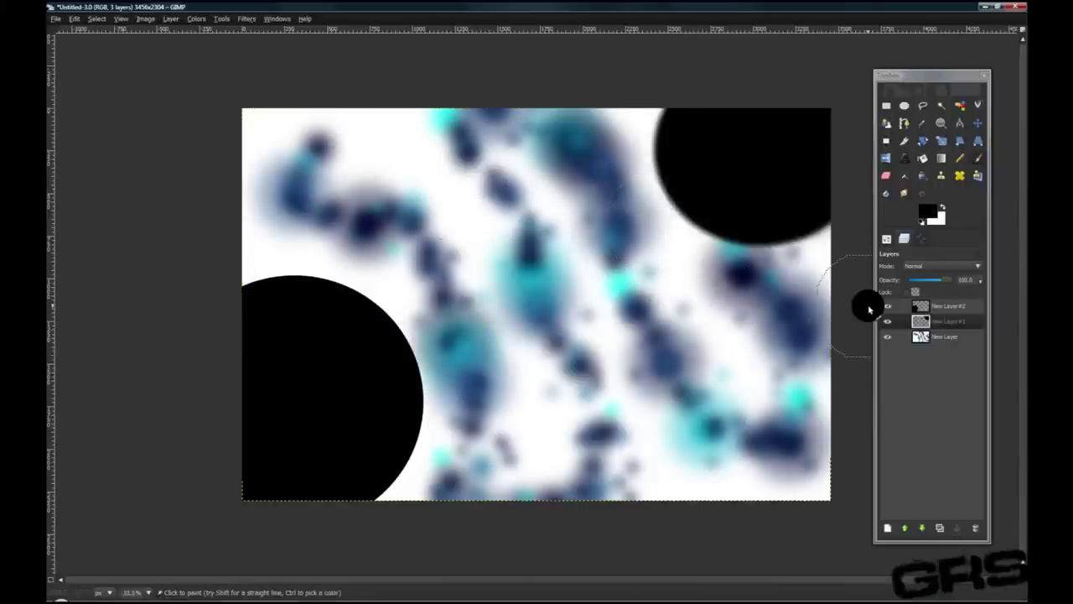
- Soften the lower-left circle on New Layer #2 with a 110 px Gaussian Blur
{"action": "left_click", "coordinate": [950, 308]}
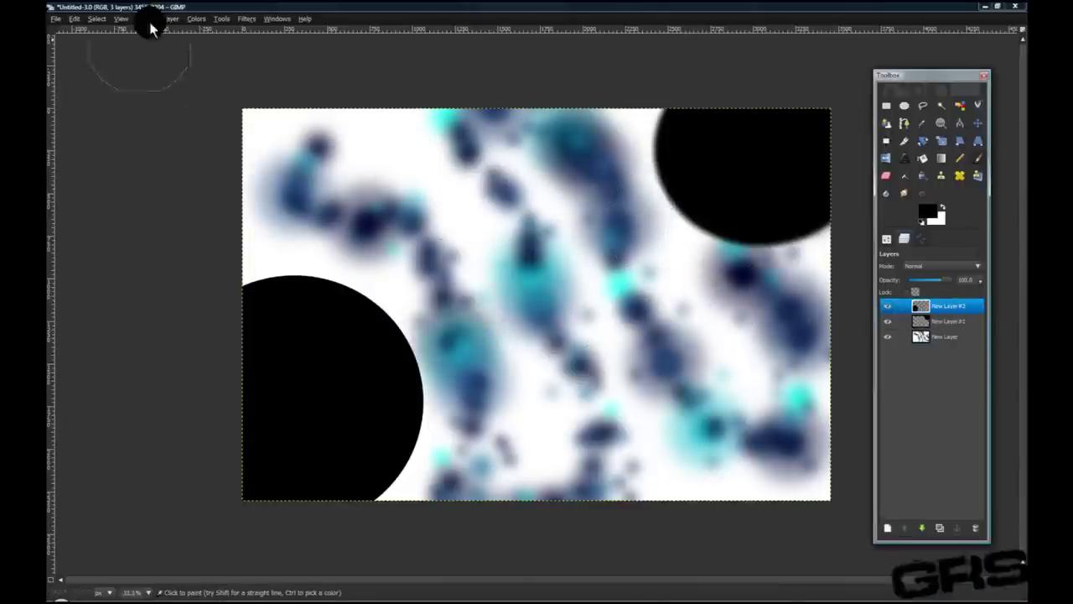
{"action": "left_click", "coordinate": [244, 19]}
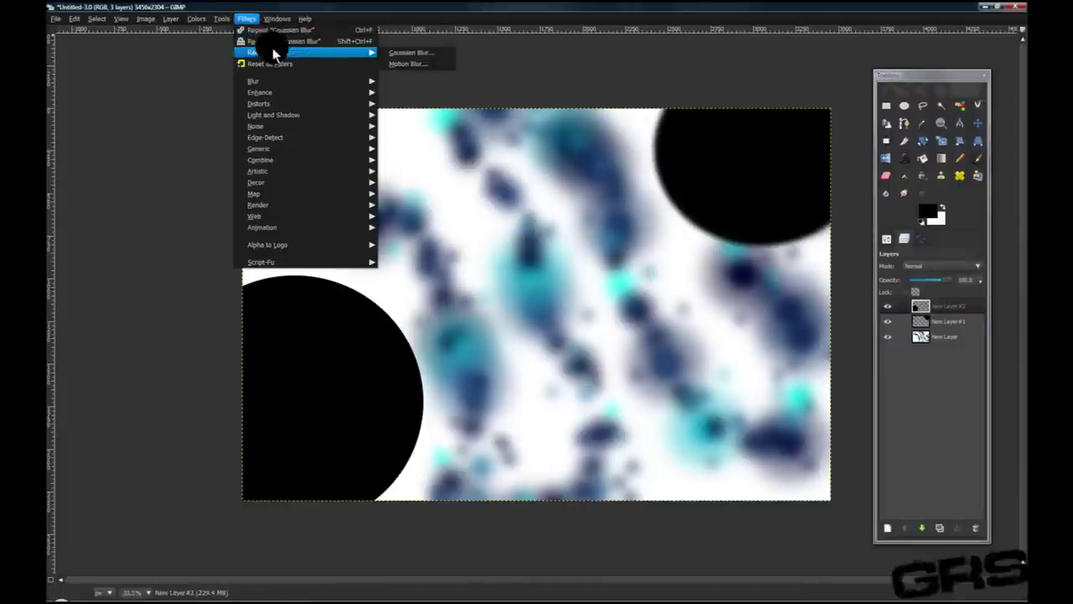
{"action": "left_click", "coordinate": [277, 41]}
{"action": "left_click_drag", "start_coordinate": [305, 270], "coordinate": [279, 288]}
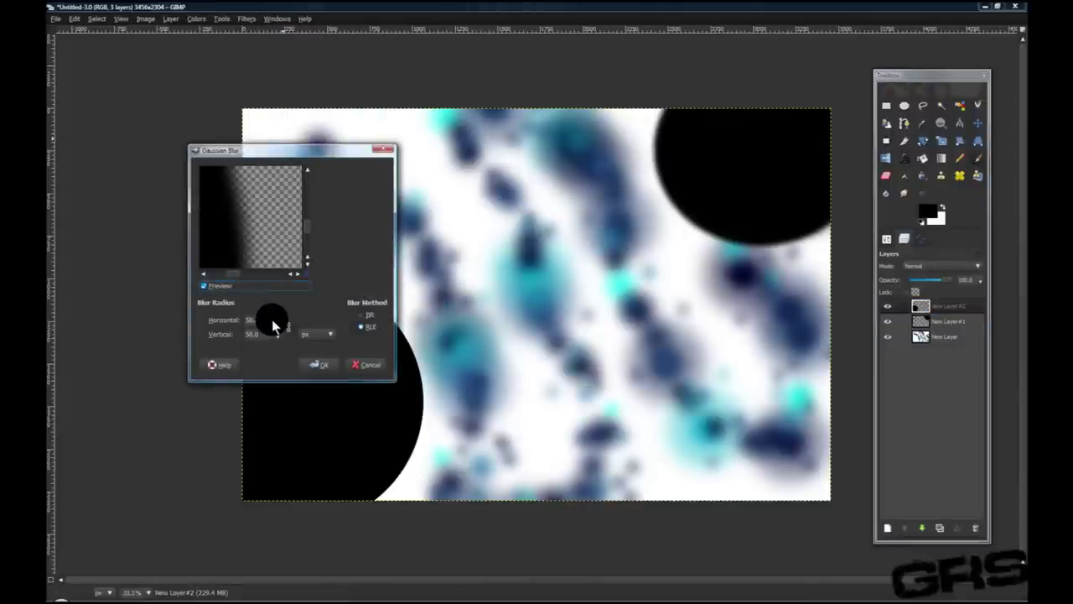
{"action": "scroll", "coordinate": [279, 321], "scroll_direction": "up", "scroll_amount": 8}
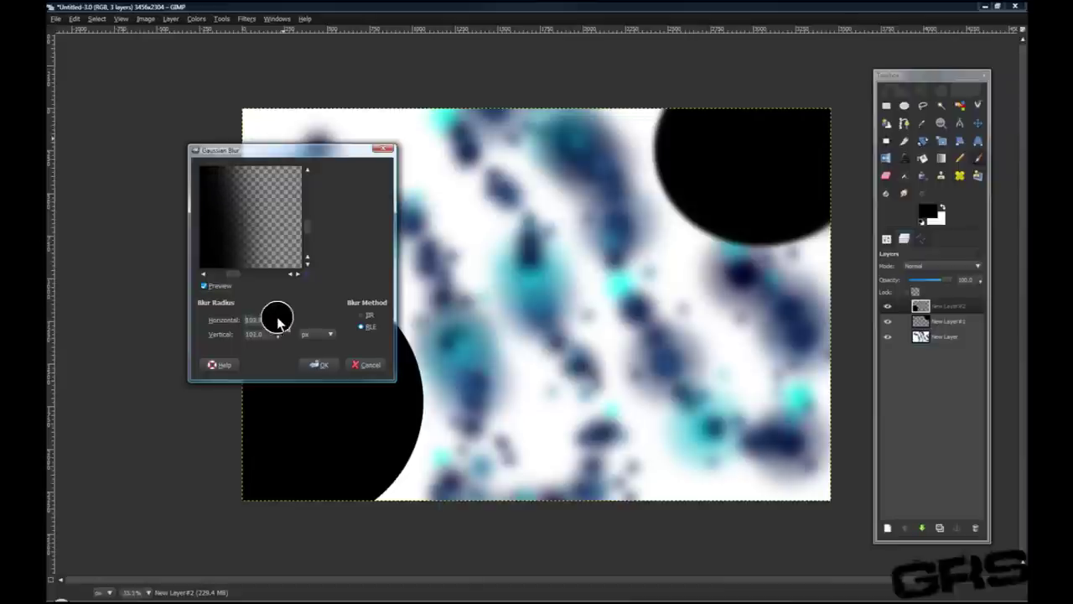
{"action": "left_click", "coordinate": [316, 364]}
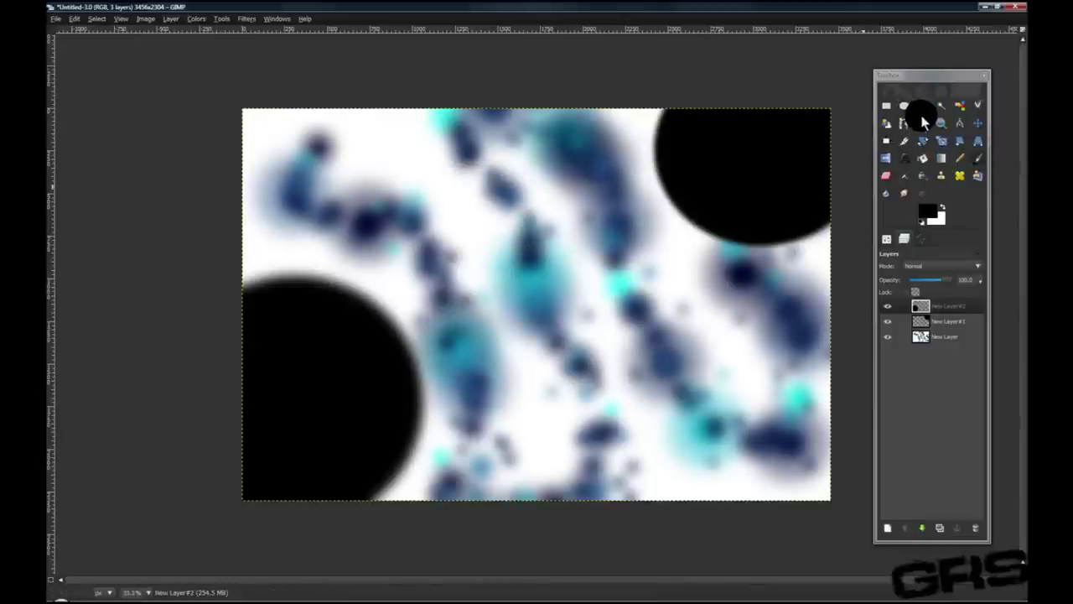
- Type 'Get Reel Studio' in a text box and centre it on the canvas
{"action": "left_click", "coordinate": [905, 157]}
{"action": "left_click_drag", "start_coordinate": [408, 204], "coordinate": [773, 313]}
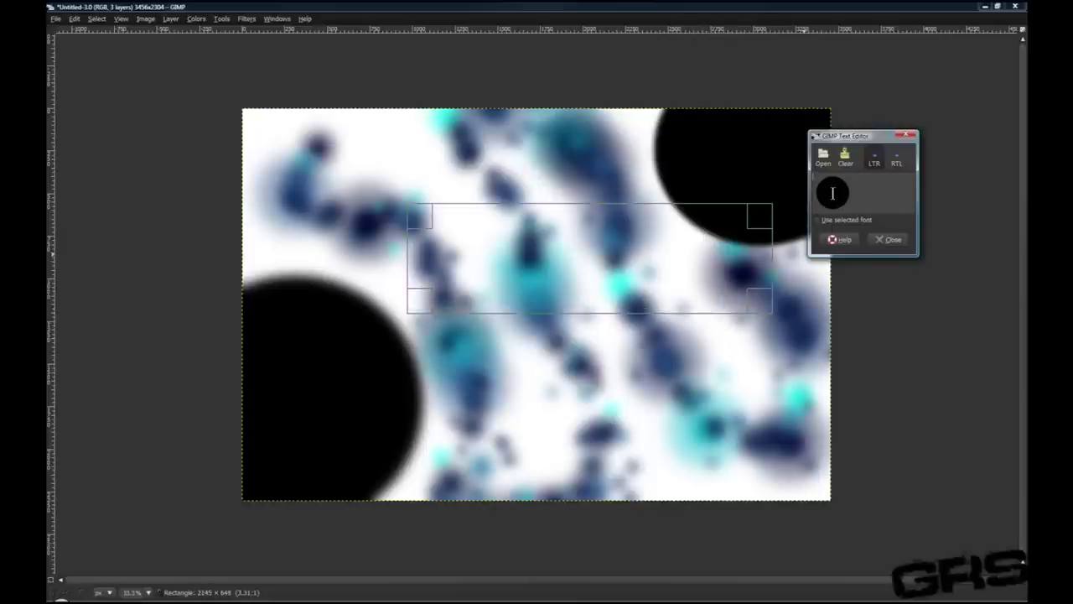
{"action": "type", "text": "Get Re"}
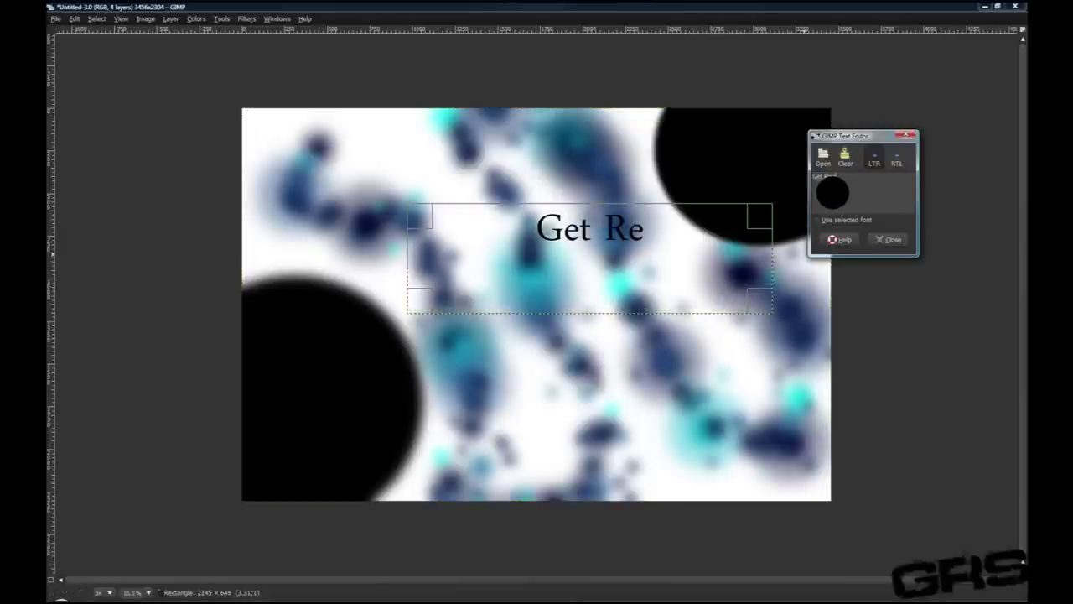
{"action": "type", "text": "el Studio"}
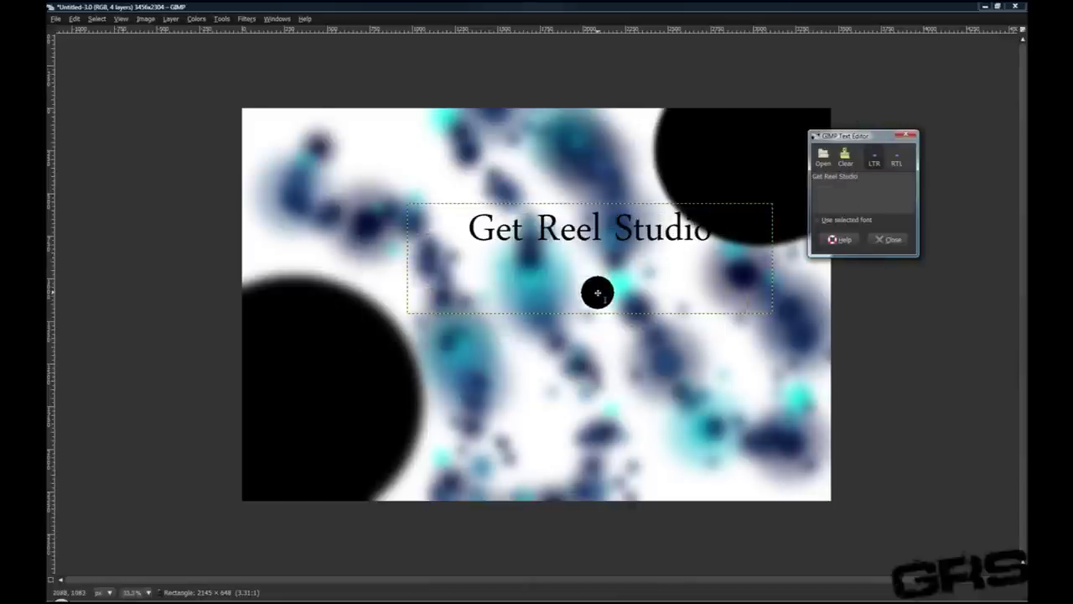
{"action": "left_click_drag", "start_coordinate": [597, 293], "coordinate": [596, 297]}
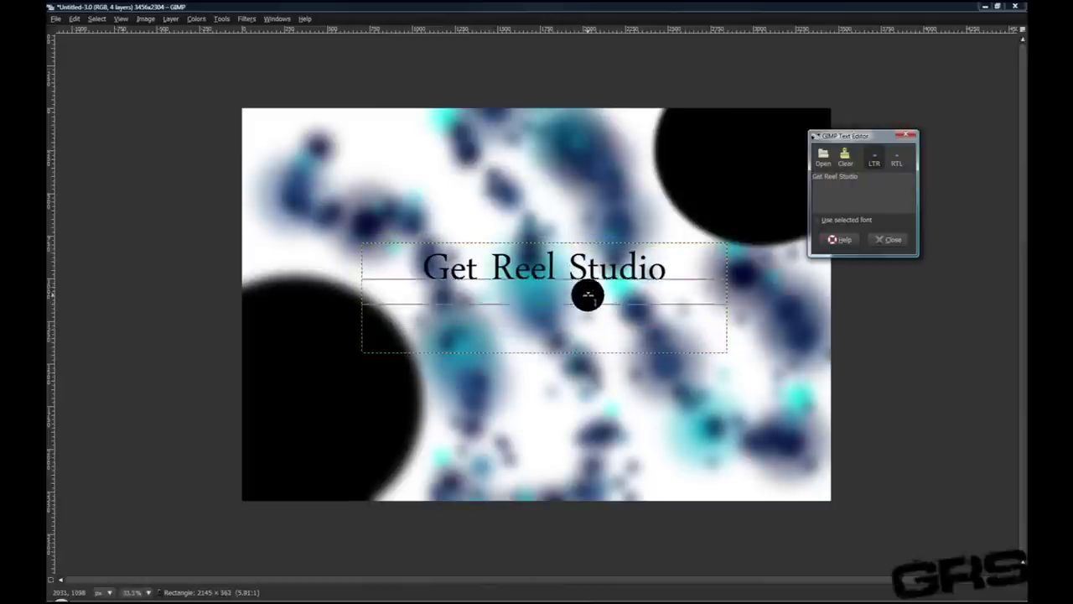
{"action": "left_click_drag", "start_coordinate": [704, 274], "coordinate": [657, 275]}
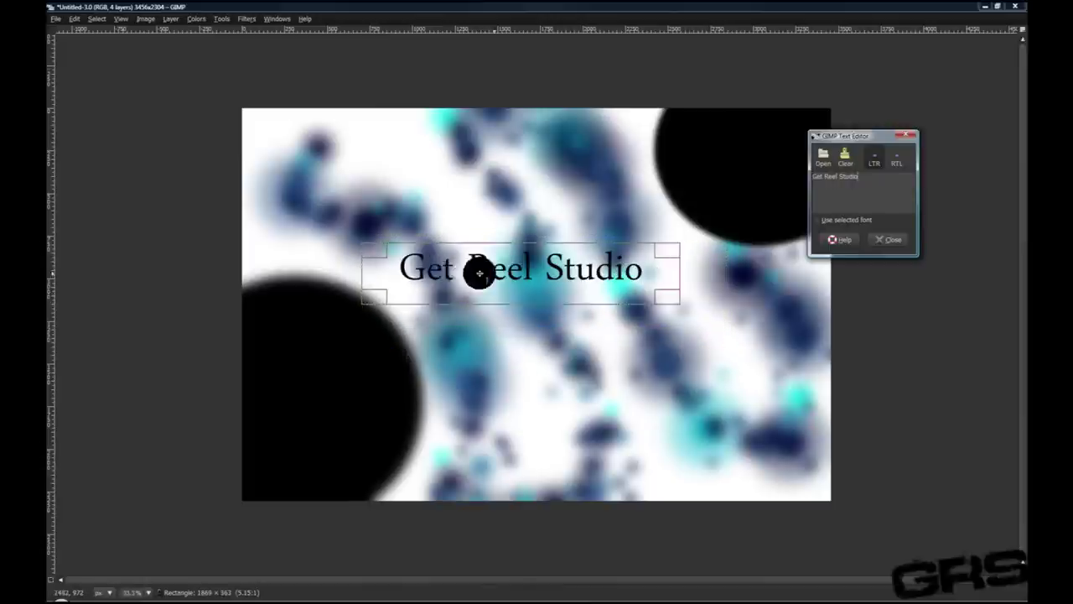
{"action": "left_click", "coordinate": [889, 239]}
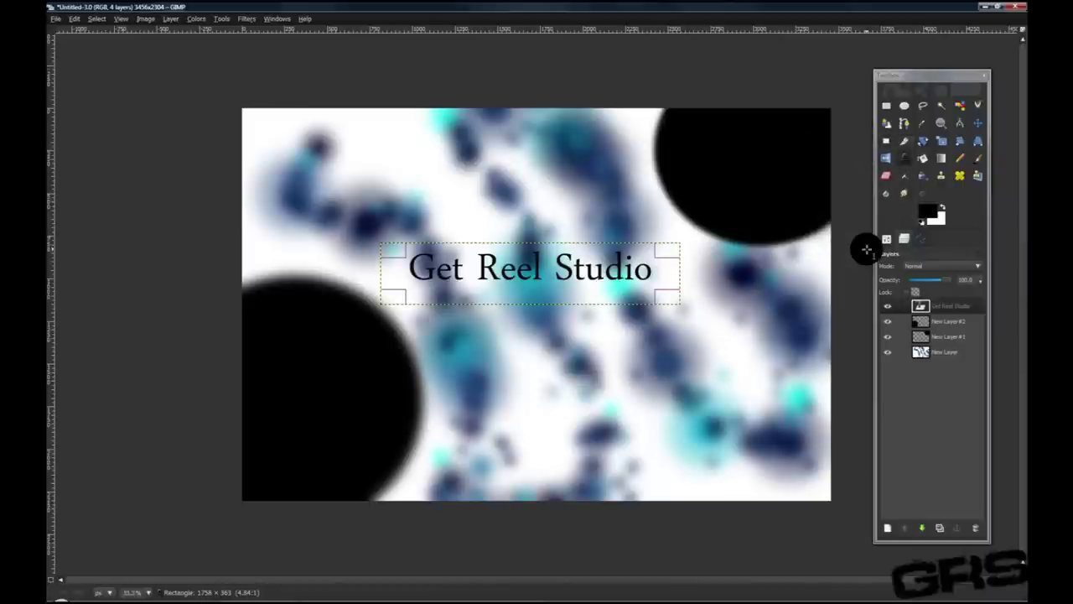
{"action": "left_click", "coordinate": [928, 351]}
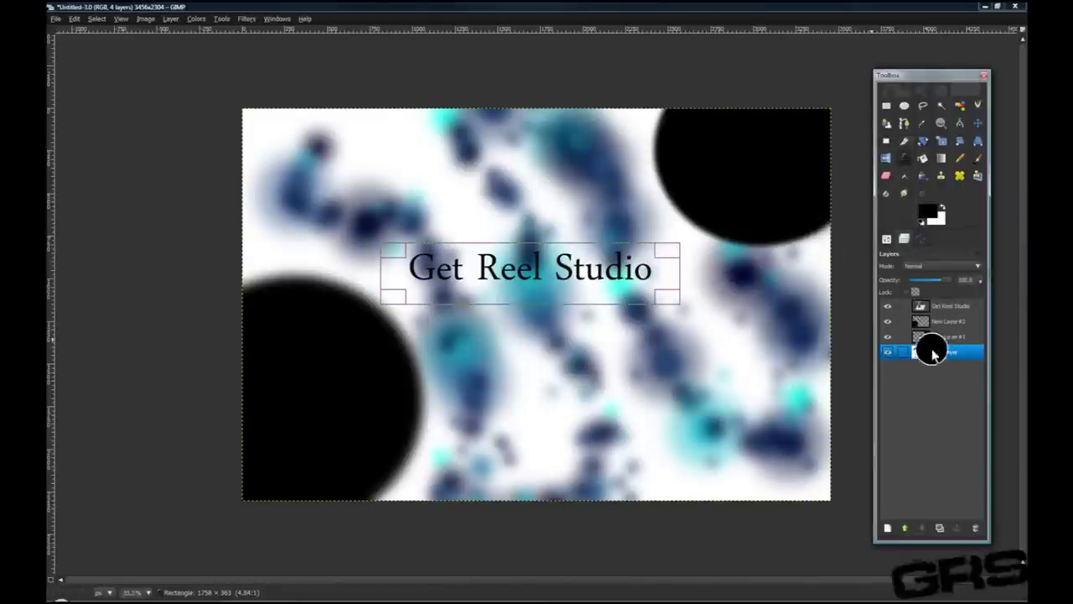
{"action": "left_click", "coordinate": [978, 159]}
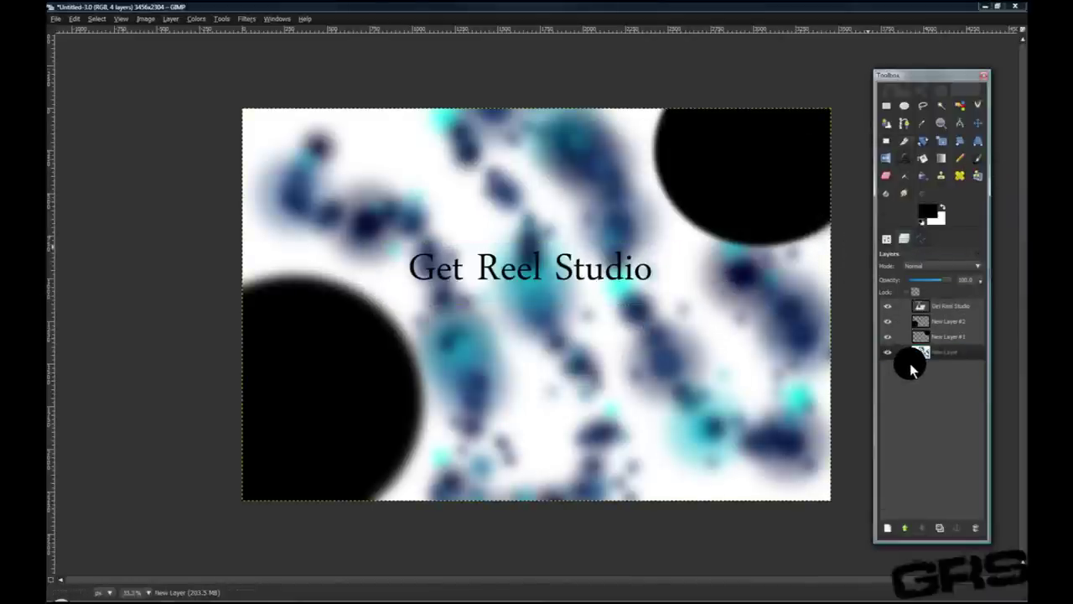